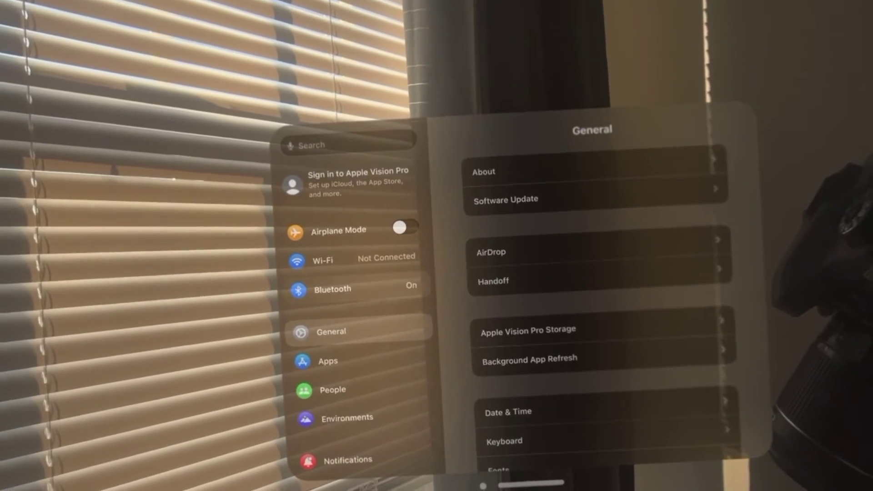
Open Bluetooth settings and connect the nearby AirPods so they appear under My Devices
{"action": "left_click", "coordinate": [334, 288]}
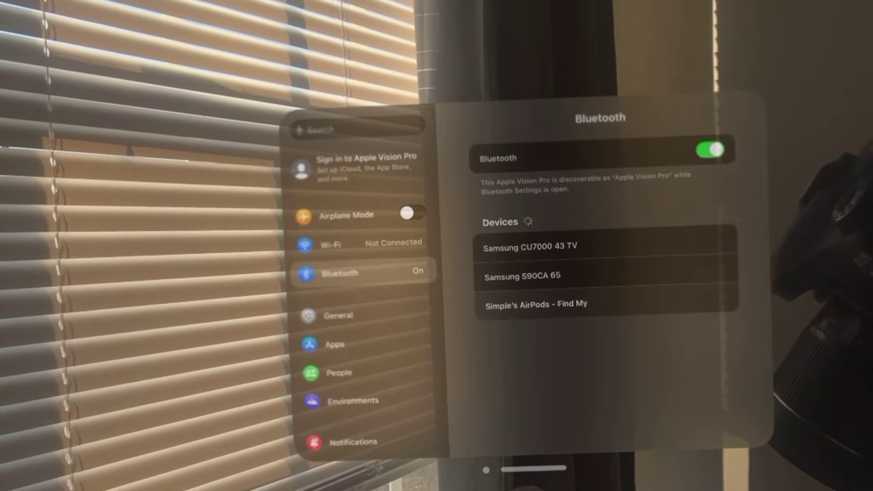
{"action": "left_click", "coordinate": [536, 305]}
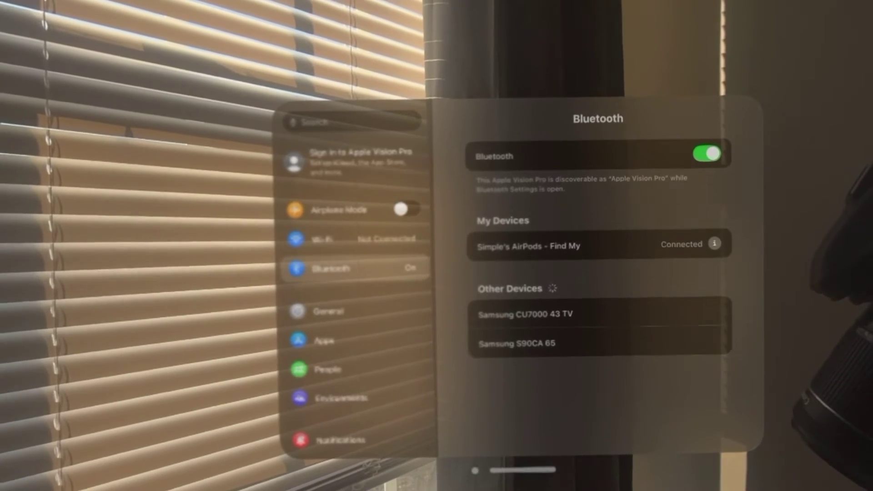
{"action": "left_click", "coordinate": [714, 244]}
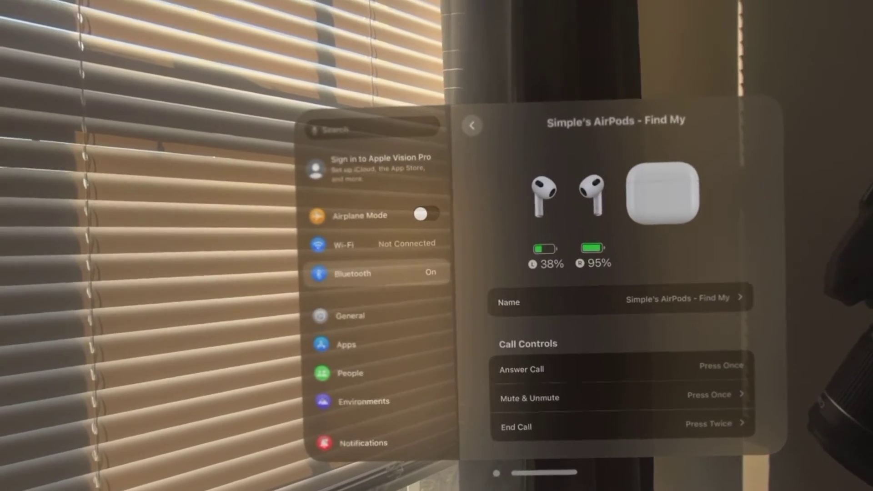
{"action": "scroll", "coordinate": [614, 341], "scroll_direction": "down", "scroll_amount": 5}
{"action": "scroll", "coordinate": [600, 306], "scroll_direction": "down", "scroll_amount": 5}
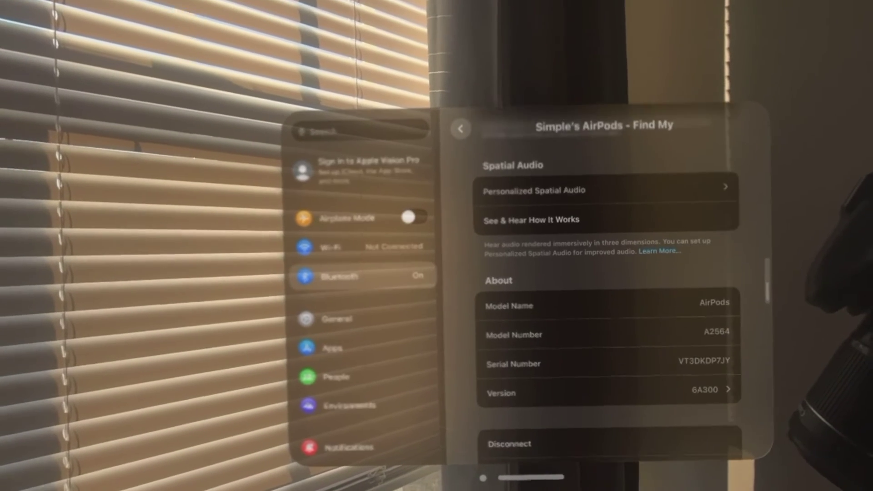
{"action": "scroll", "coordinate": [600, 307], "scroll_direction": "down", "scroll_amount": 3}
{"action": "scroll", "coordinate": [600, 308], "scroll_direction": "up", "scroll_amount": 10}
{"action": "scroll", "coordinate": [600, 307], "scroll_direction": "down", "scroll_amount": 5}
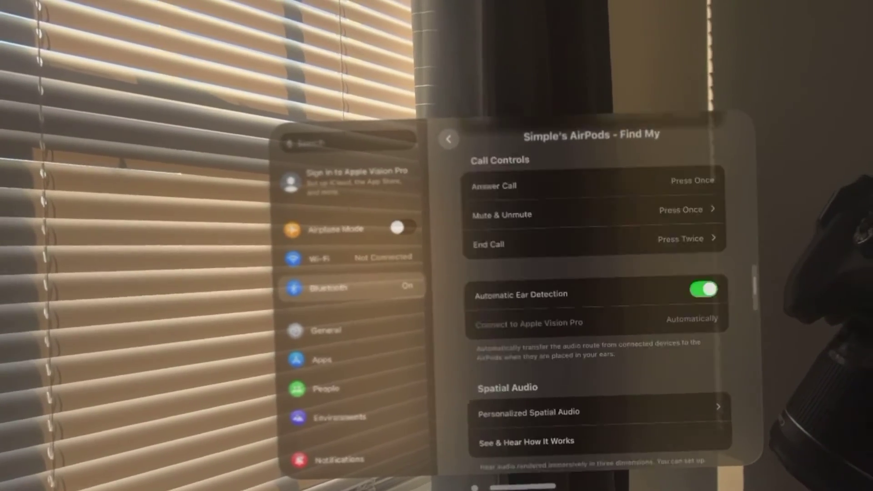
{"action": "scroll", "coordinate": [601, 307], "scroll_direction": "down", "scroll_amount": 5}
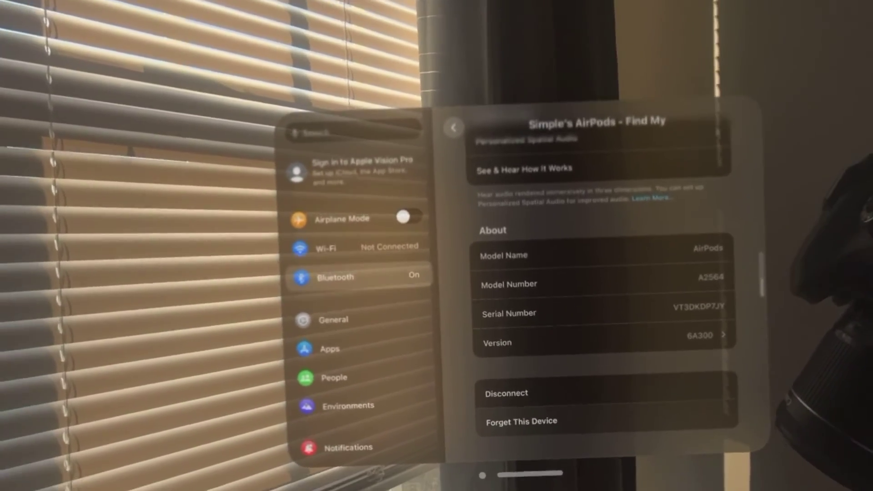